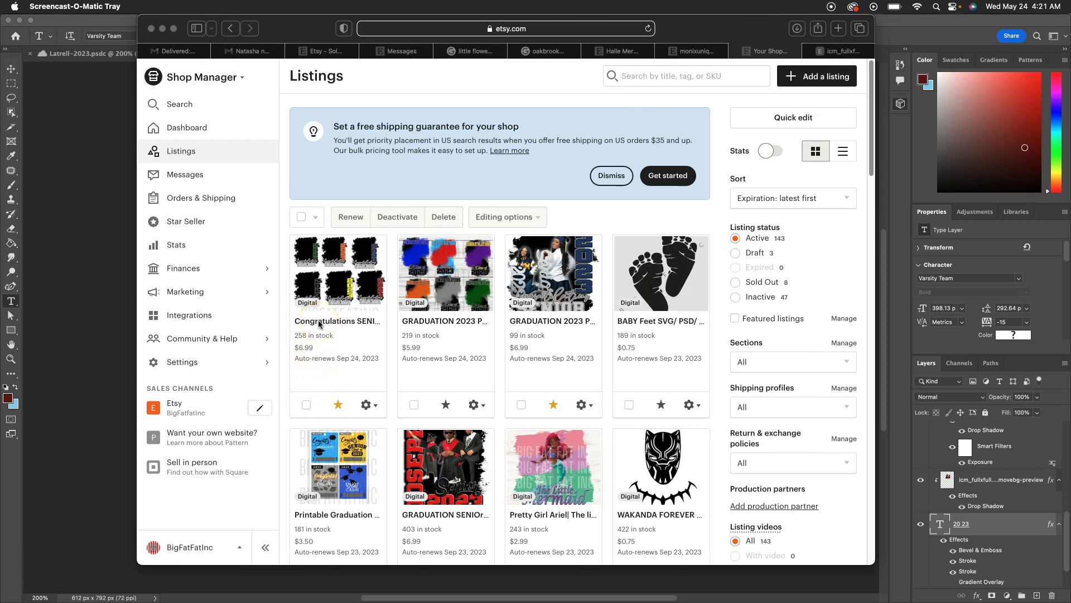
- Open the first Etsy listing for editing and scroll to its CONGRATULATIONS2023.pdf digital file
click(367, 406)
click(367, 405)
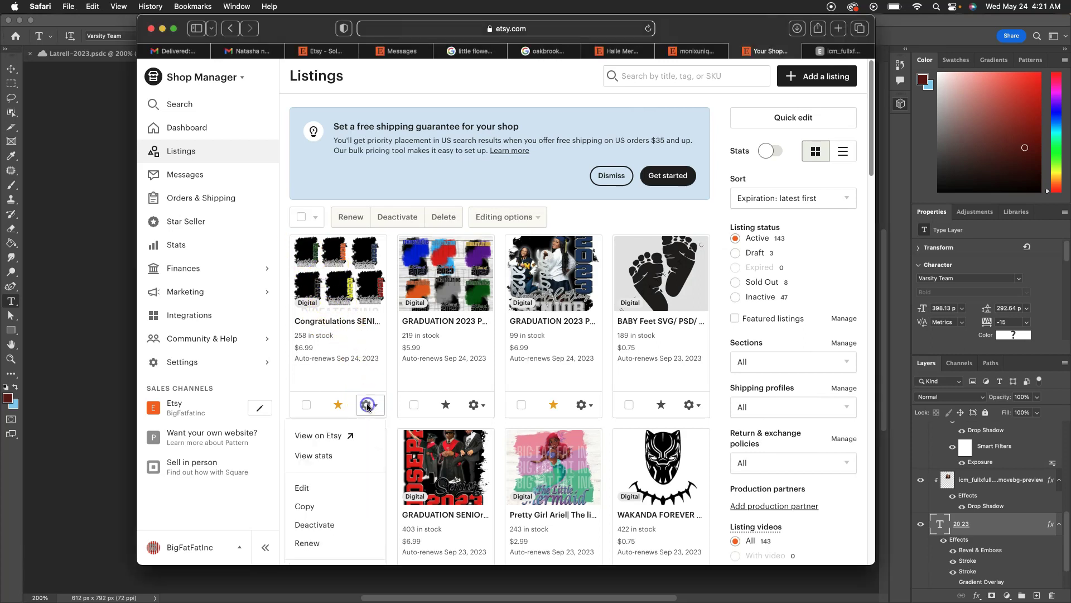
click(333, 487)
scroll(424, 293, down, 10)
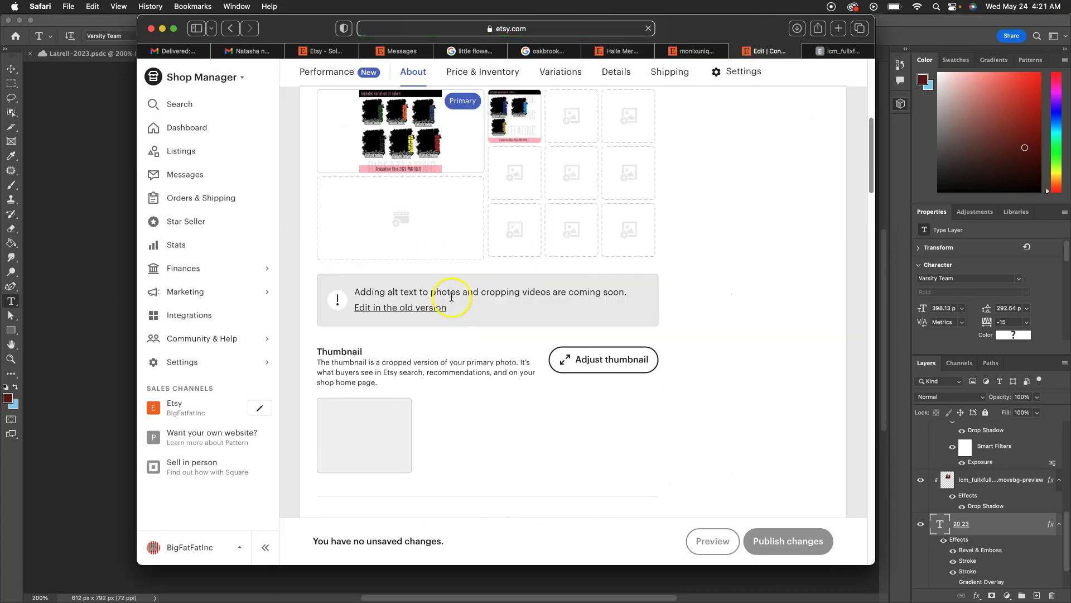
scroll(461, 306, down, 1)
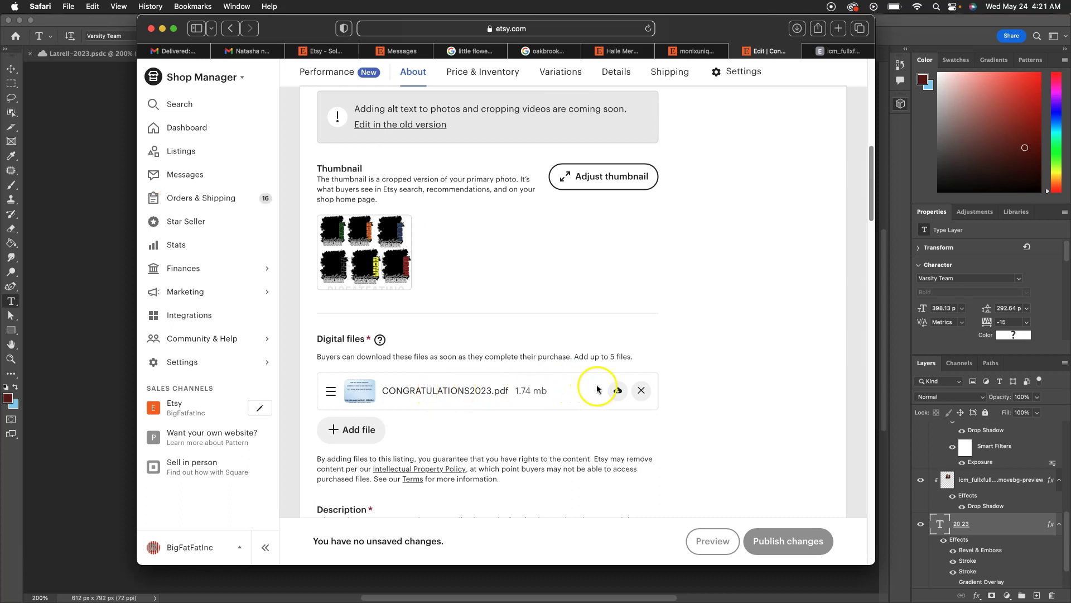
- Download CONGRATULATIONS2023.pdf and open it in Adobe Acrobat
click(617, 390)
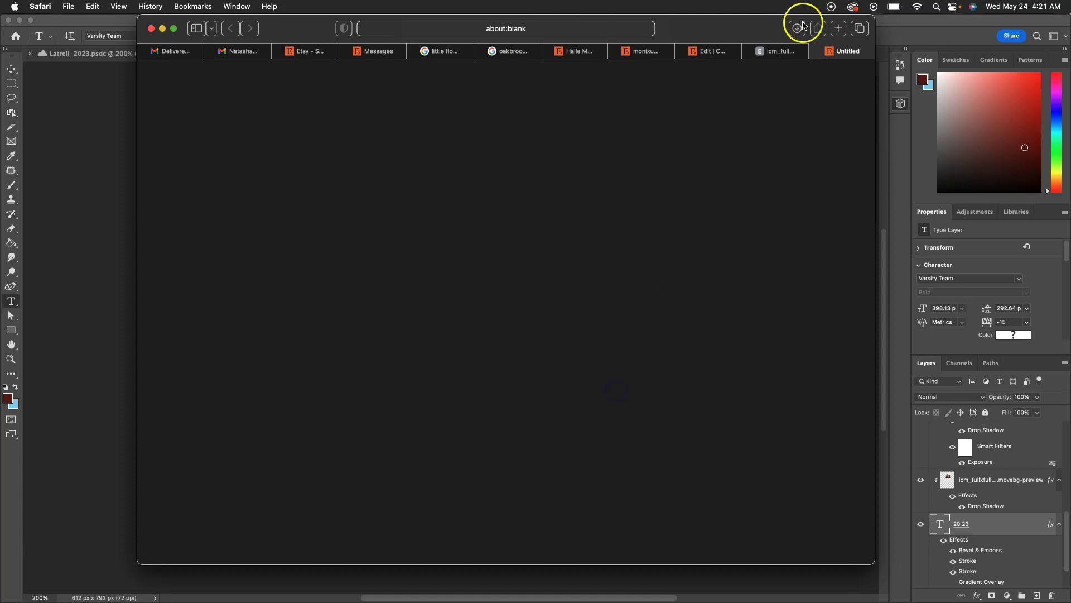
click(797, 28)
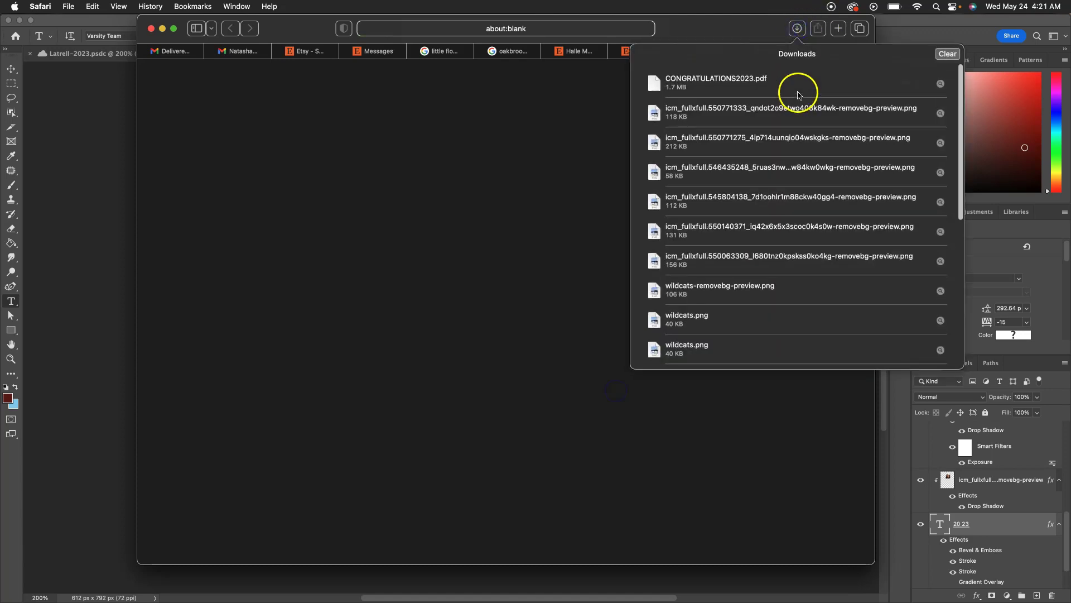
double_click(742, 88)
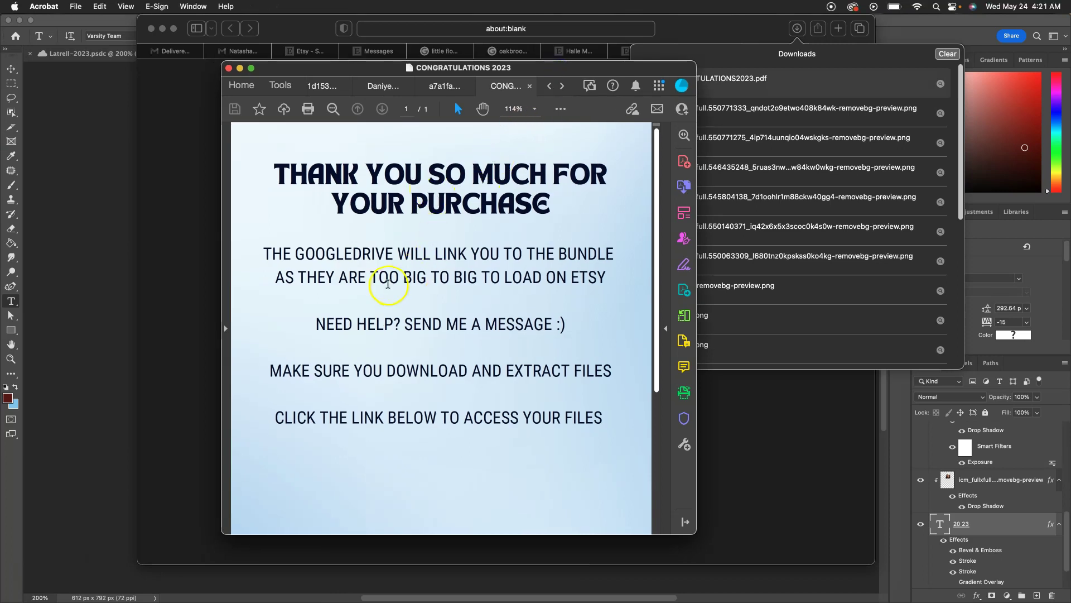
- Follow the PDF's drive.google.com link to the Class of 2023-Bundle folder
scroll(389, 282, down, 1)
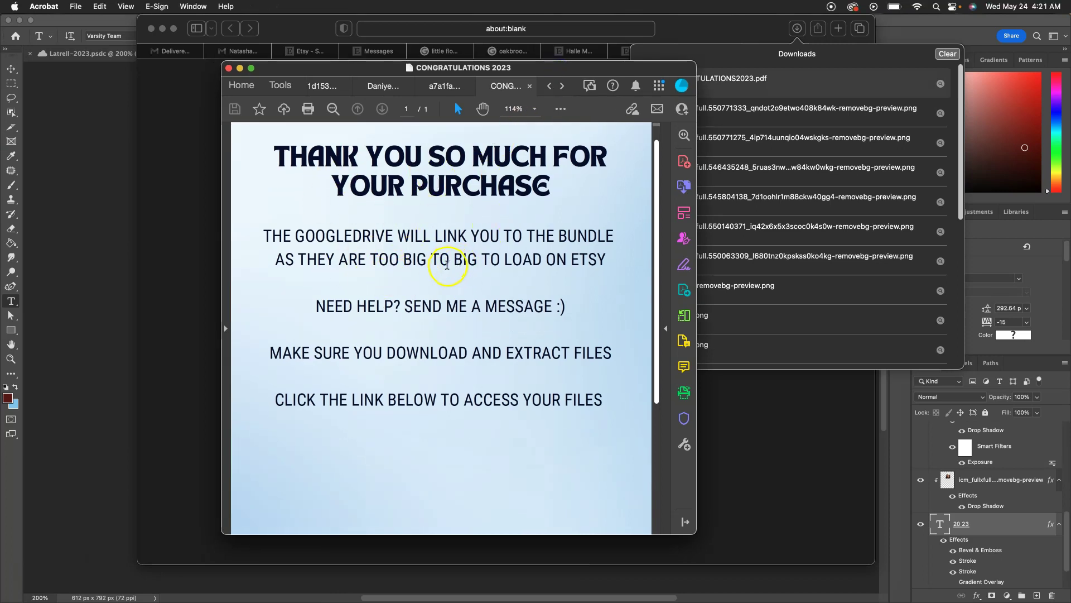
scroll(446, 266, down, 5)
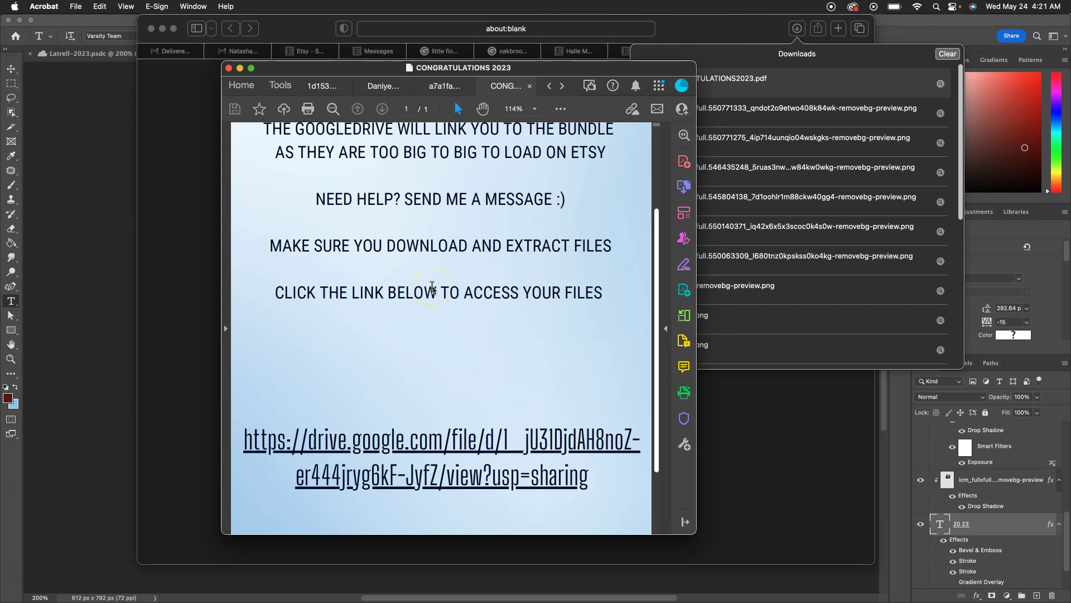
scroll(427, 284, down, 5)
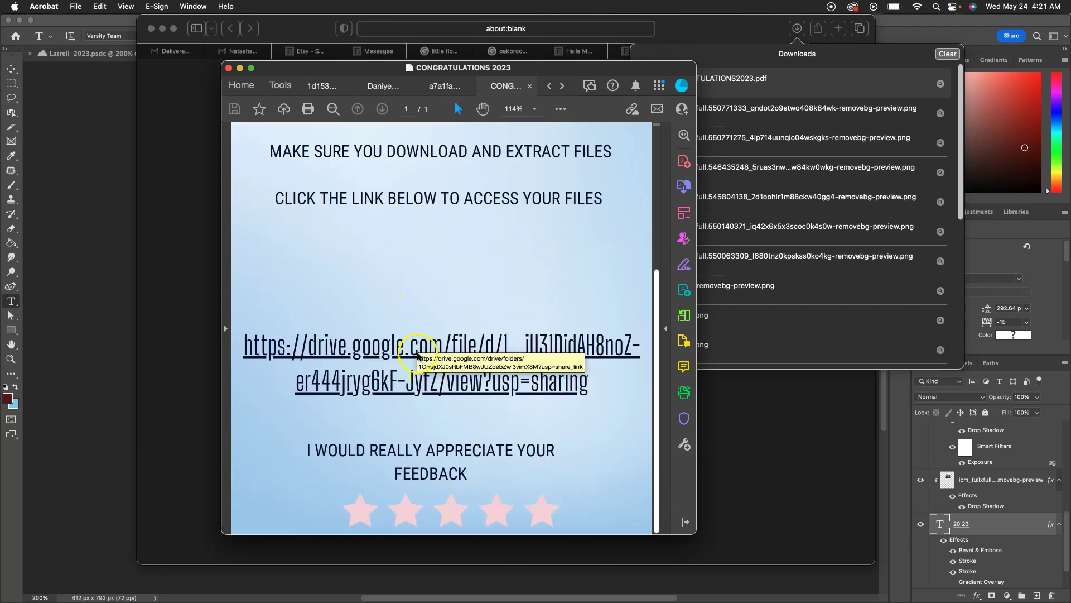
click(372, 353)
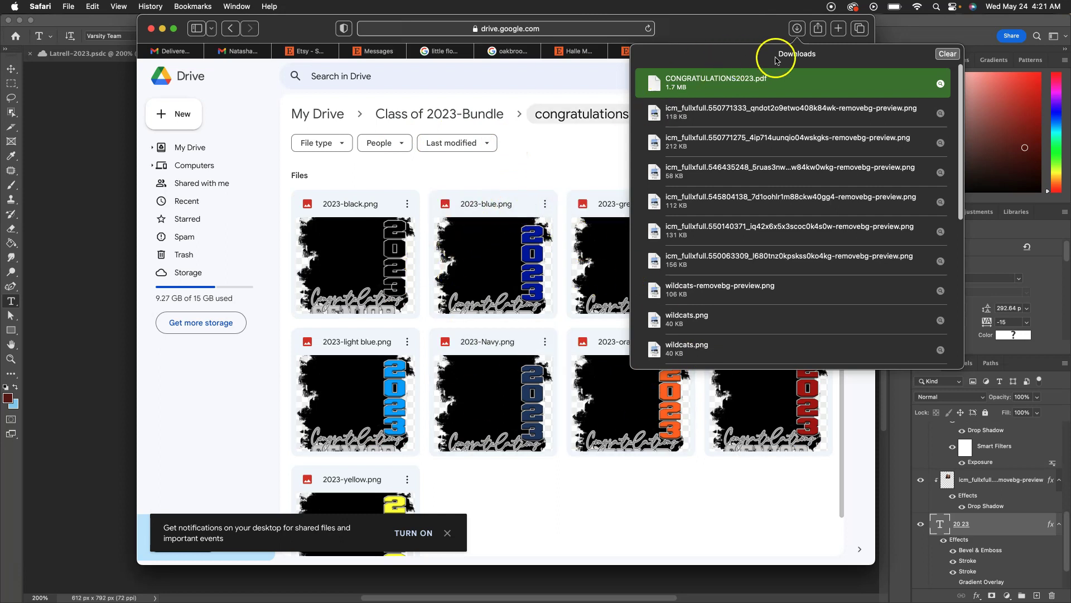
- Preview 2023-black.png from the Class of 2023-Bundle Drive folder
click(797, 27)
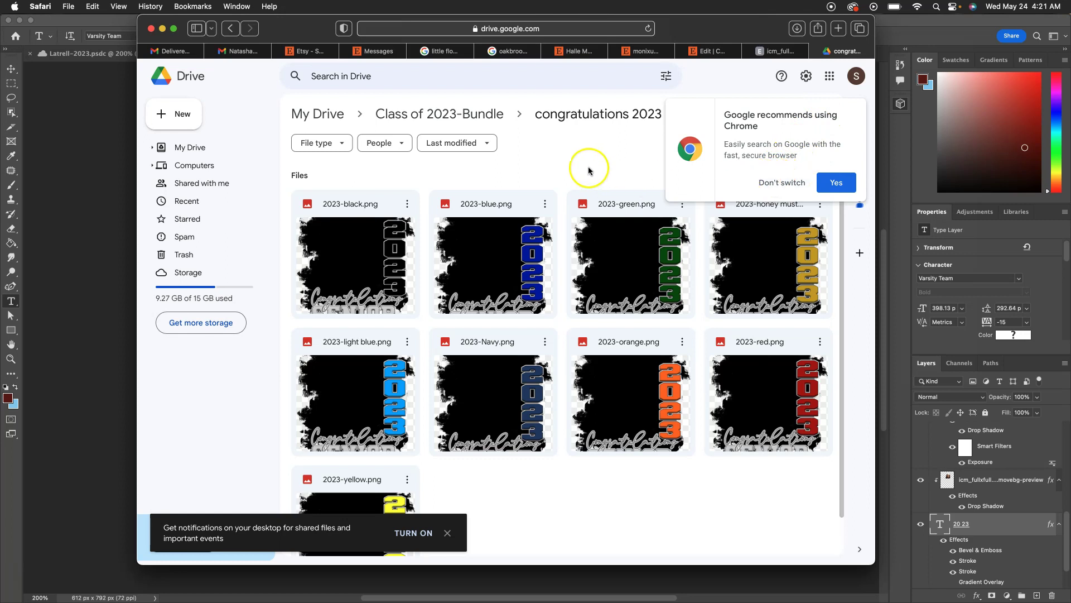
click(381, 250)
double_click(381, 251)
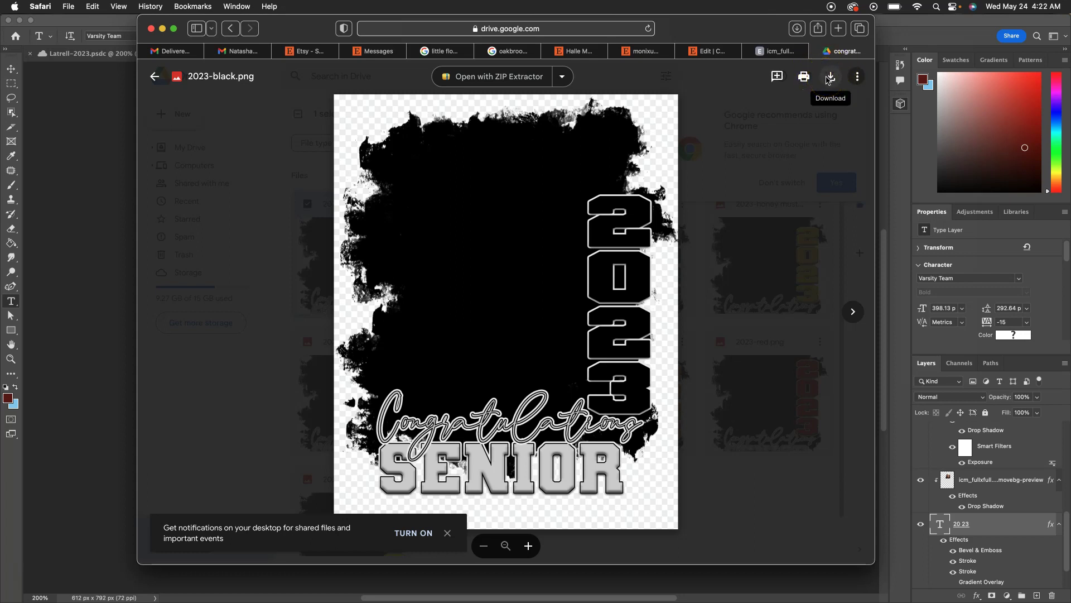
- Download 2023-black.png and open it in Preview from Safari's downloads
click(830, 77)
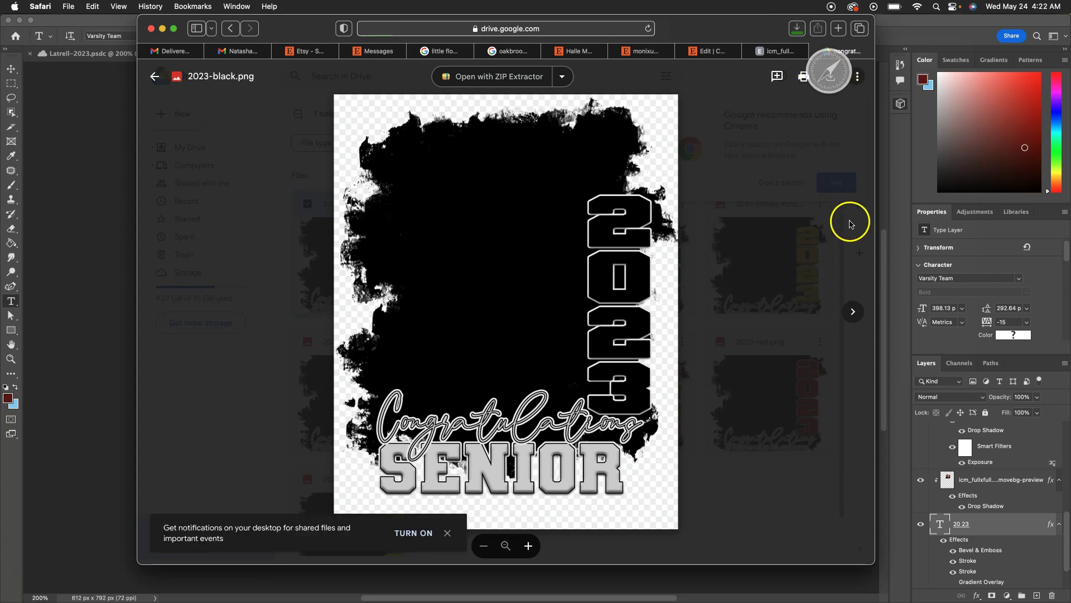
click(797, 29)
click(700, 84)
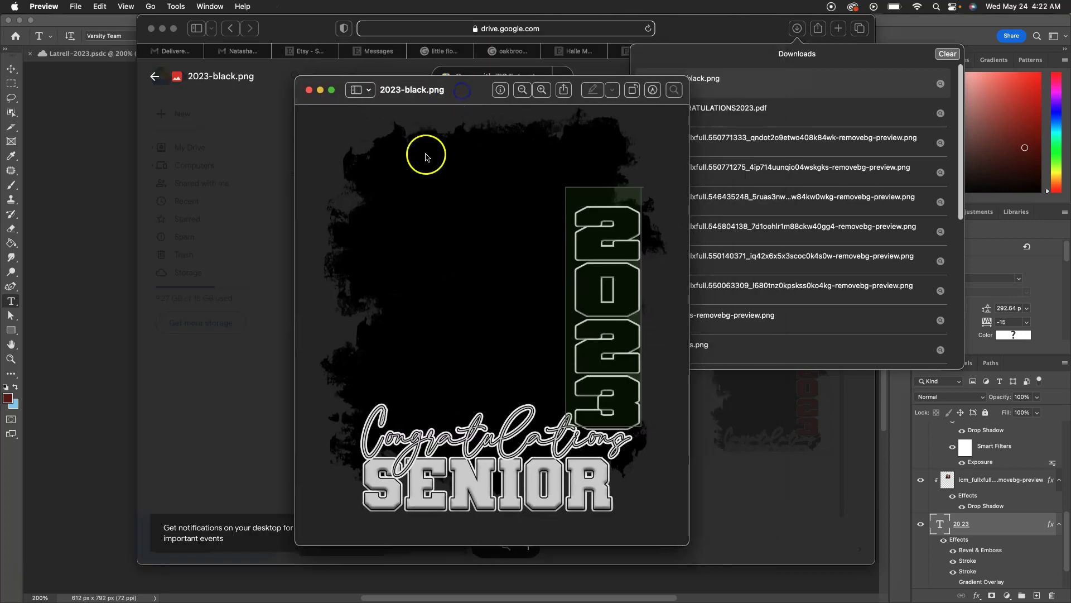
click(420, 160)
- Back in Drive, preview 2023-blue.png and download it
click(247, 164)
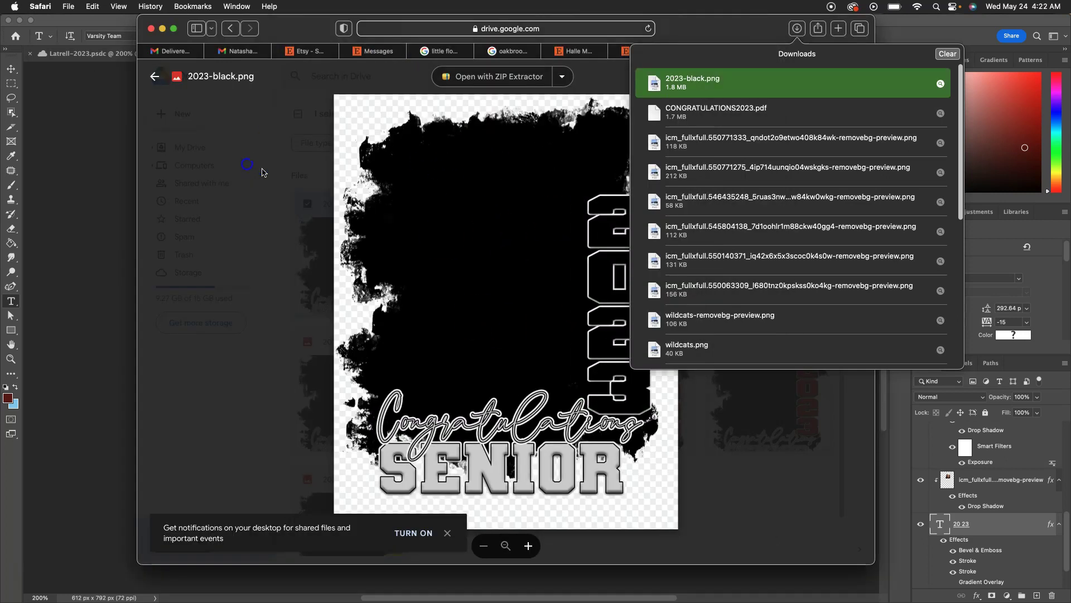
click(327, 175)
click(473, 241)
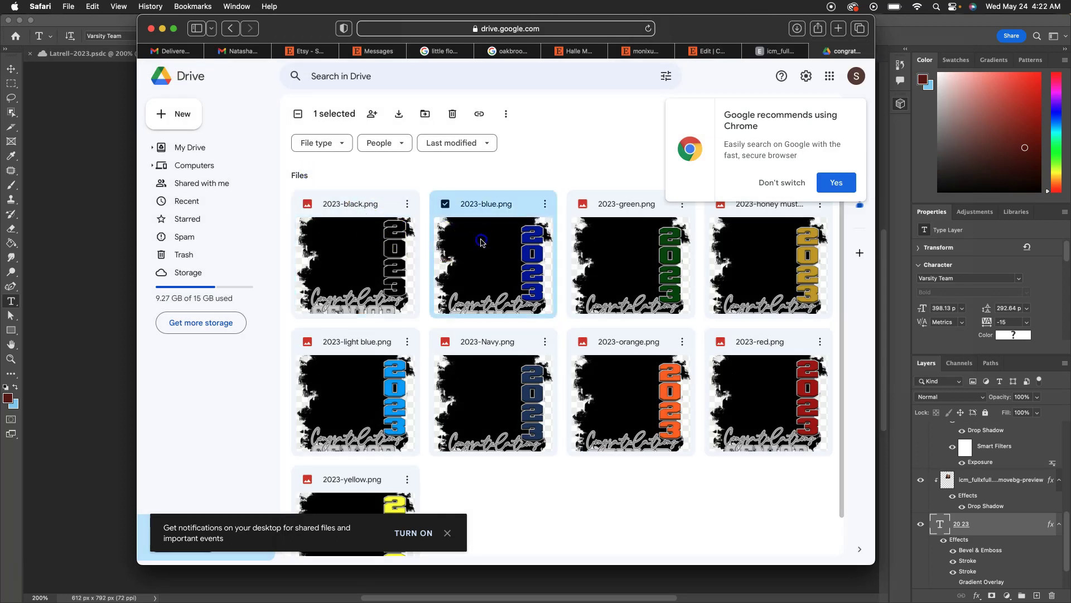
double_click(481, 242)
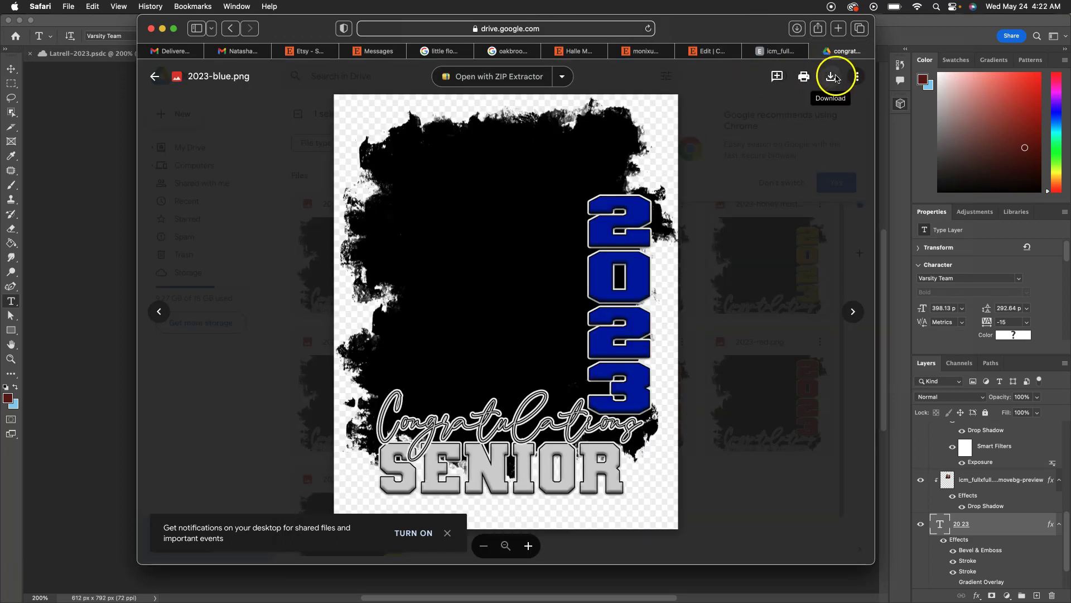
click(830, 77)
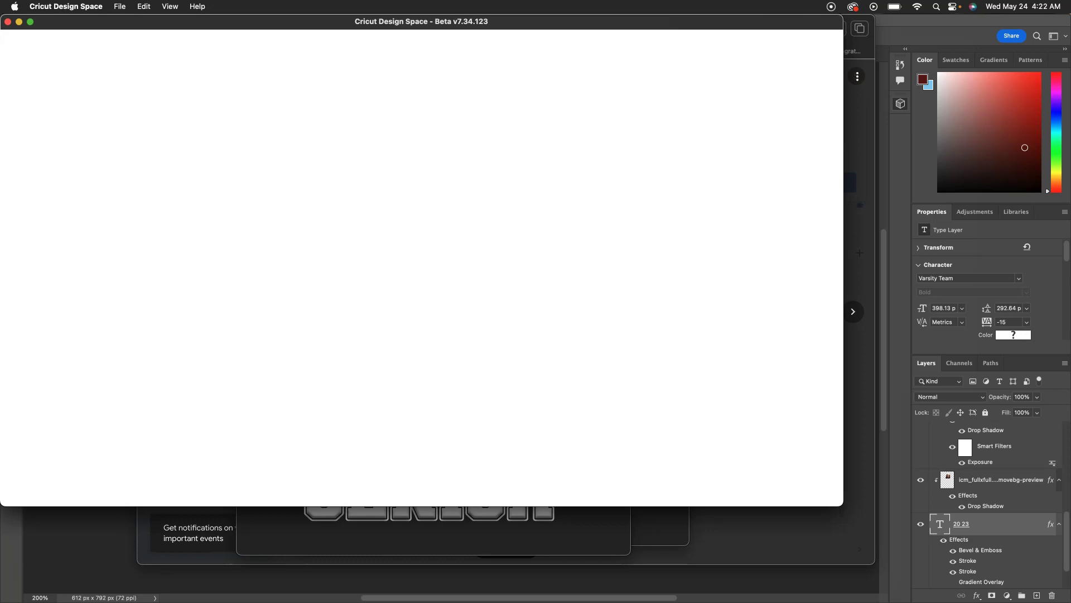
- Reposition the Design Space window, dismiss the Cricut Access offer and start a new blank project
drag(152, 25, 277, 76)
drag(207, 77, 156, 33)
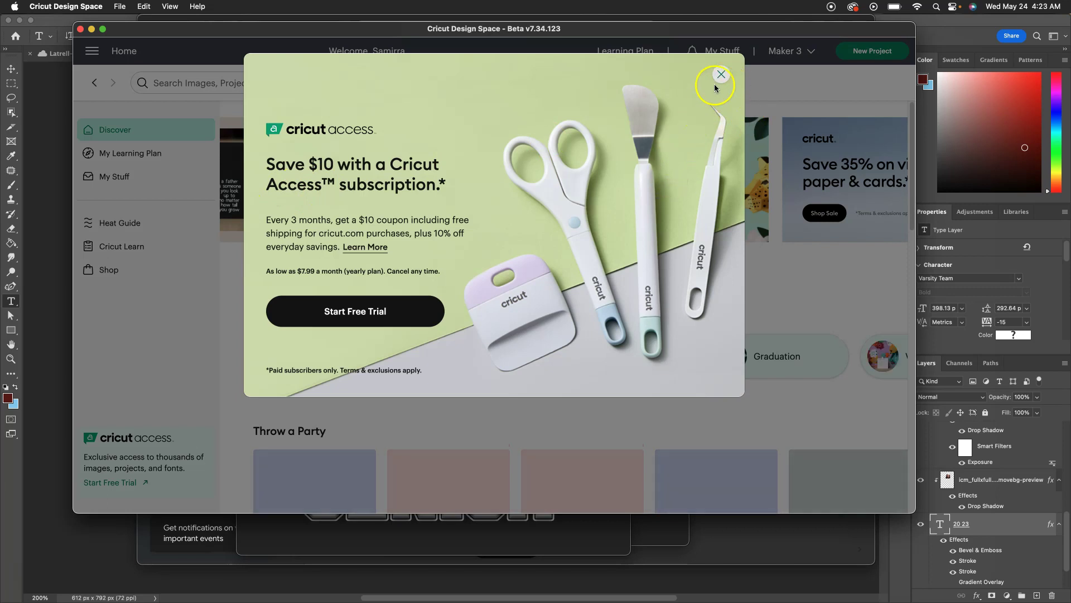
click(719, 75)
scroll(393, 225, down, 3)
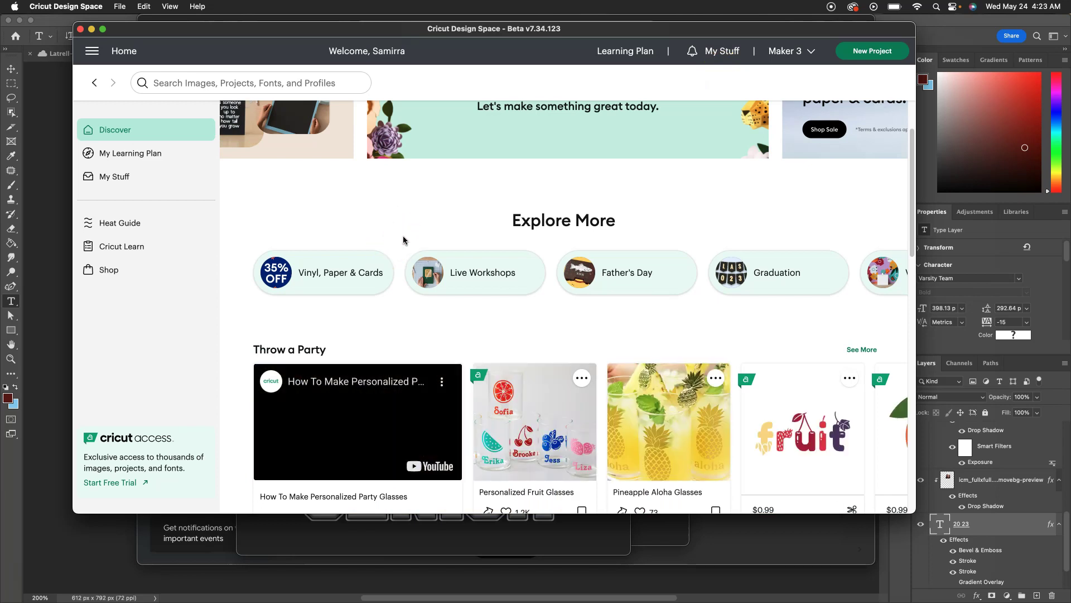
scroll(512, 306, down, 1)
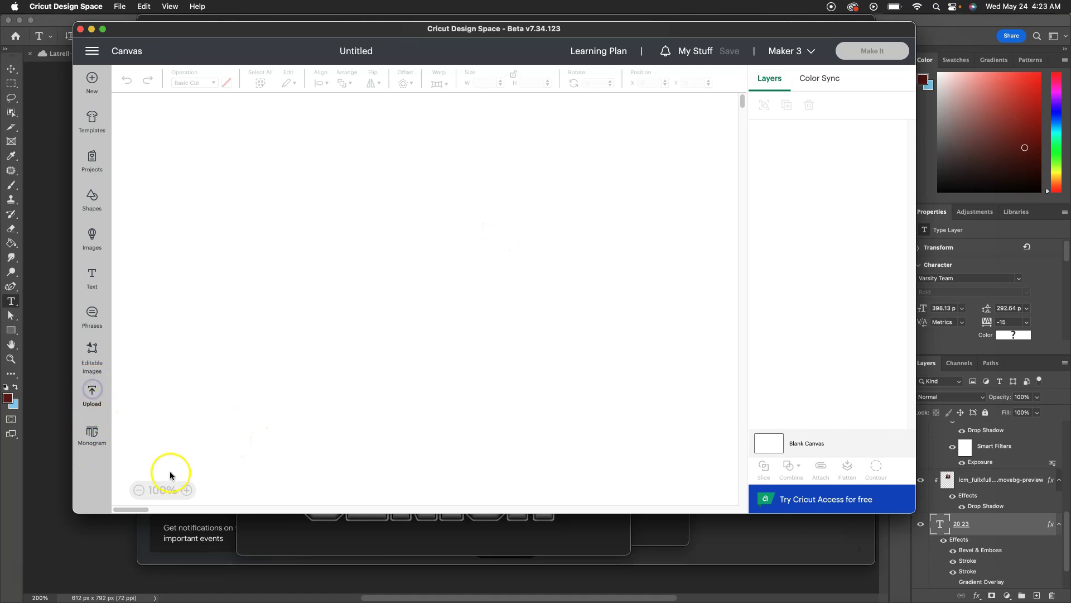
- Start a new image upload and choose 2023-blue.png from Downloads
click(90, 395)
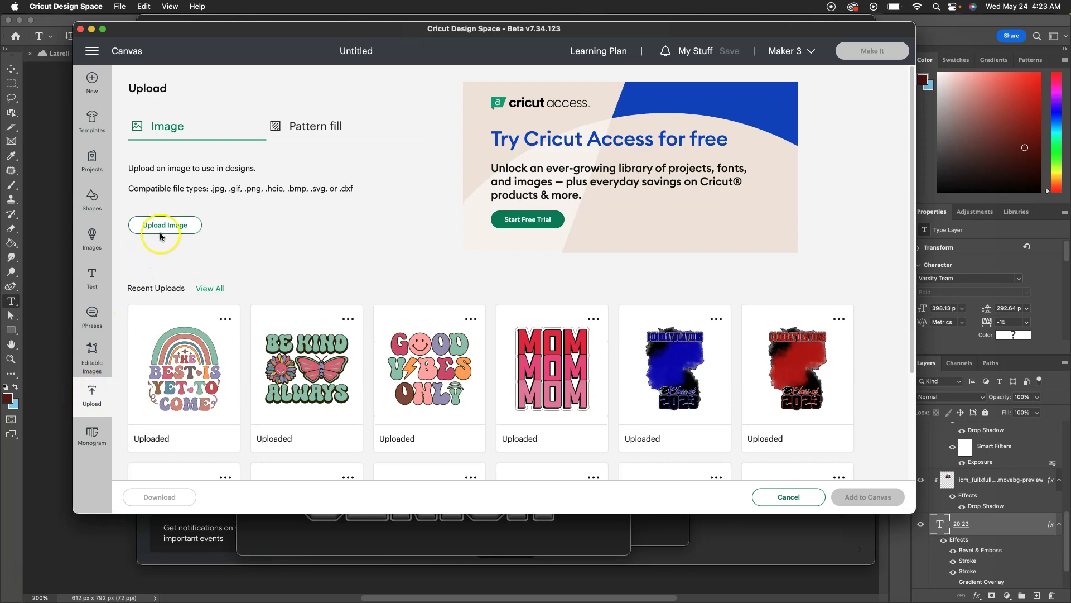
click(160, 225)
click(525, 270)
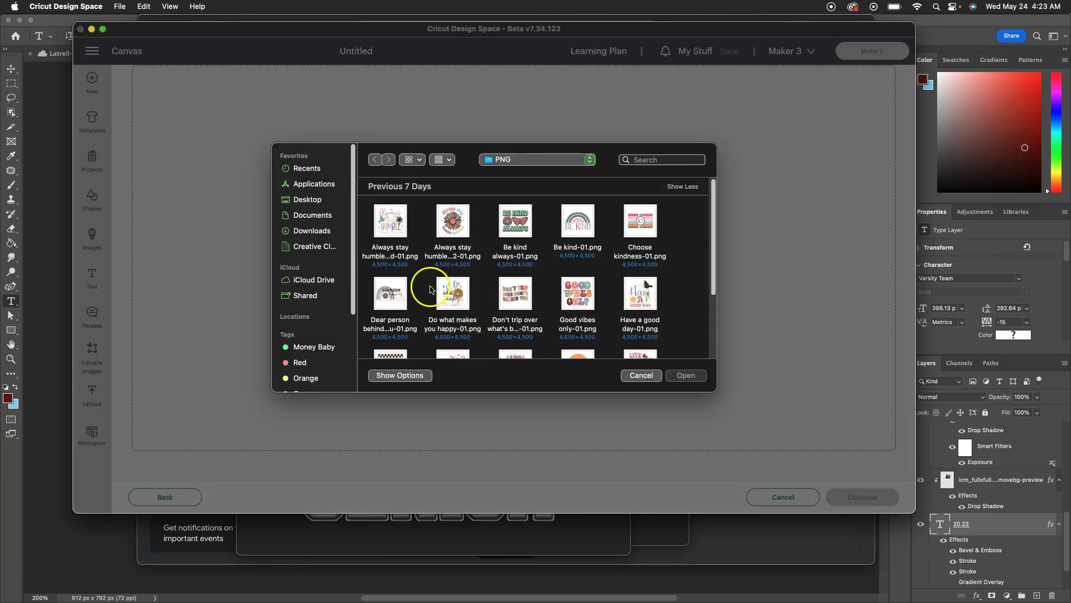
click(311, 230)
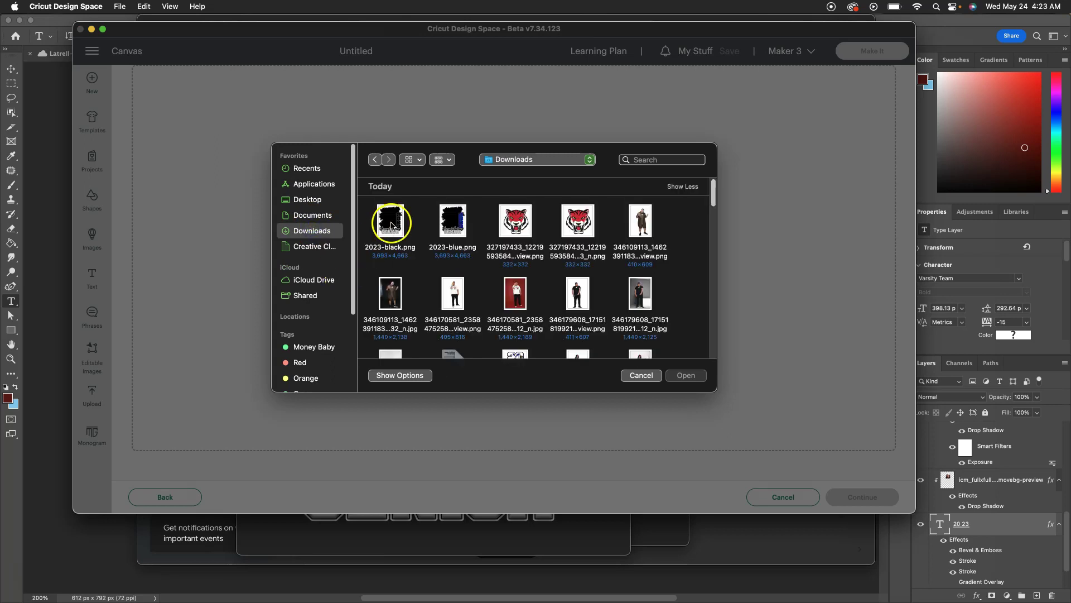
click(441, 223)
key(Return)
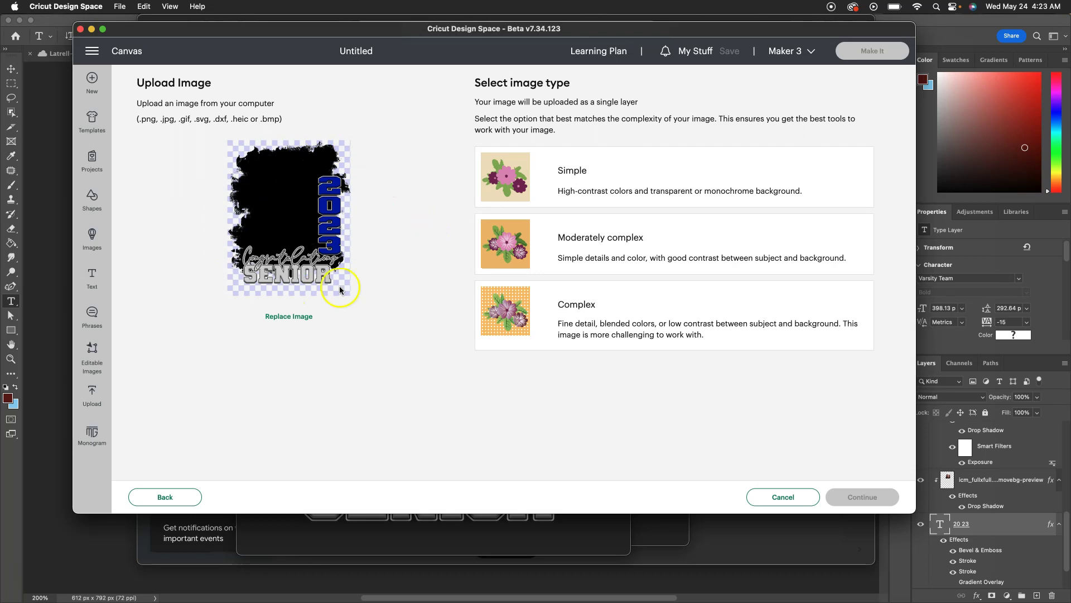
- Upload it as a complex Print Then Cut image and select it in recent uploads
click(575, 304)
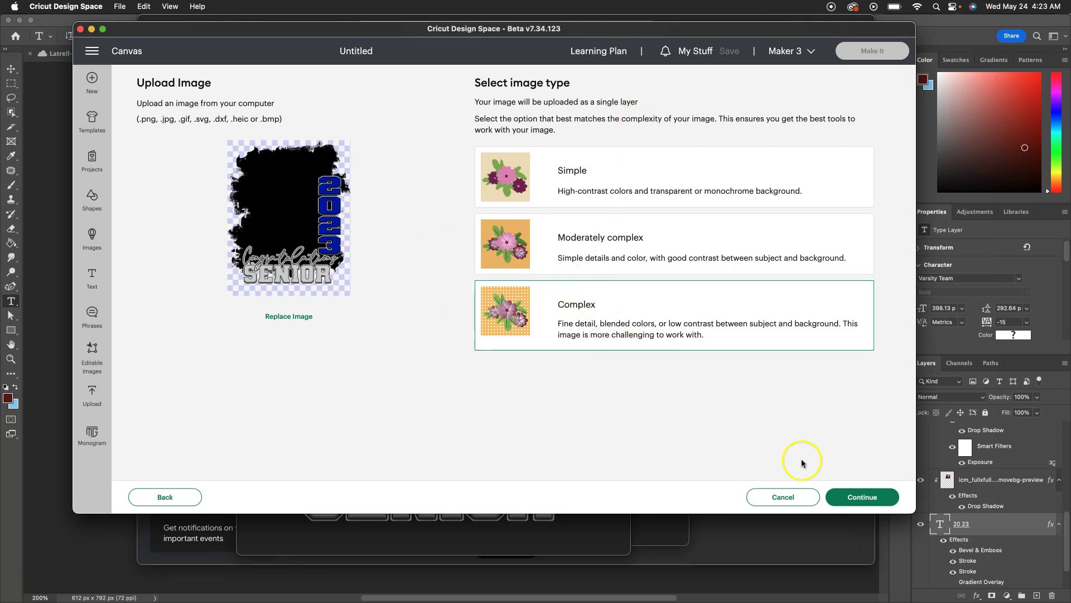
click(845, 495)
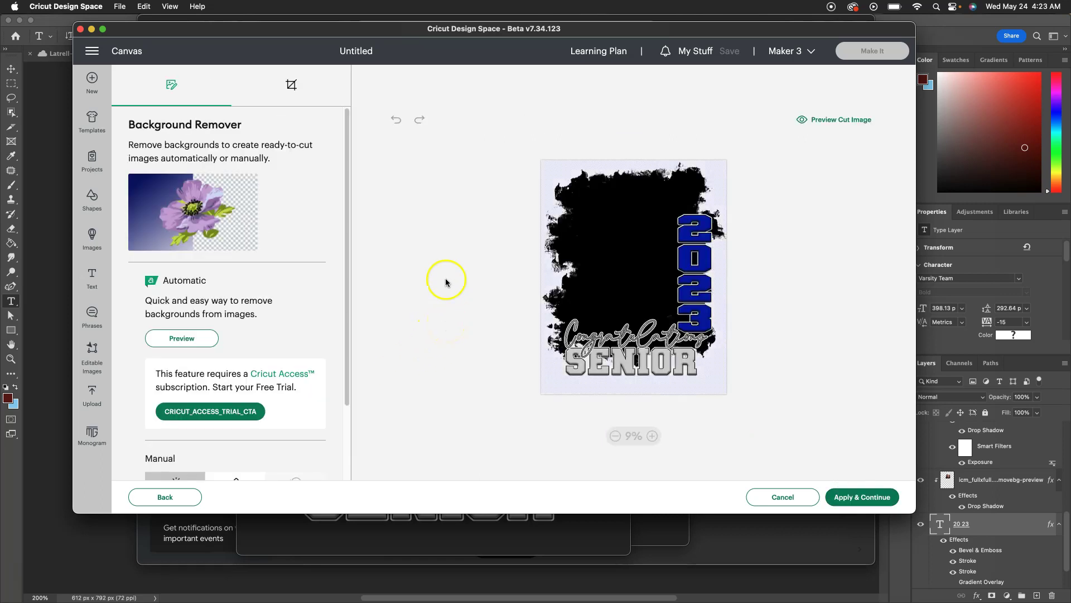
click(866, 498)
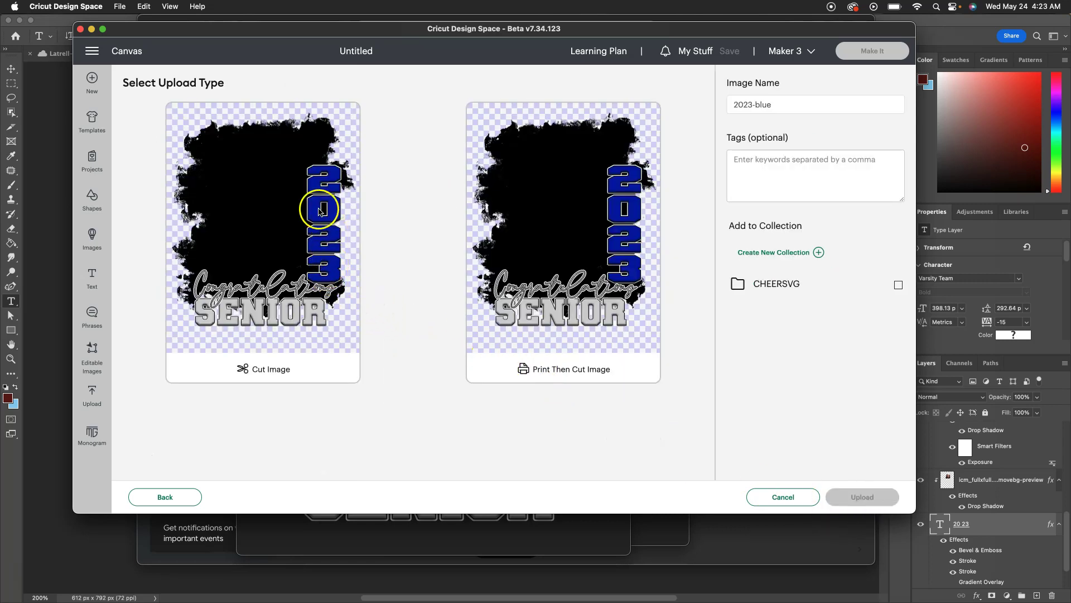
click(538, 224)
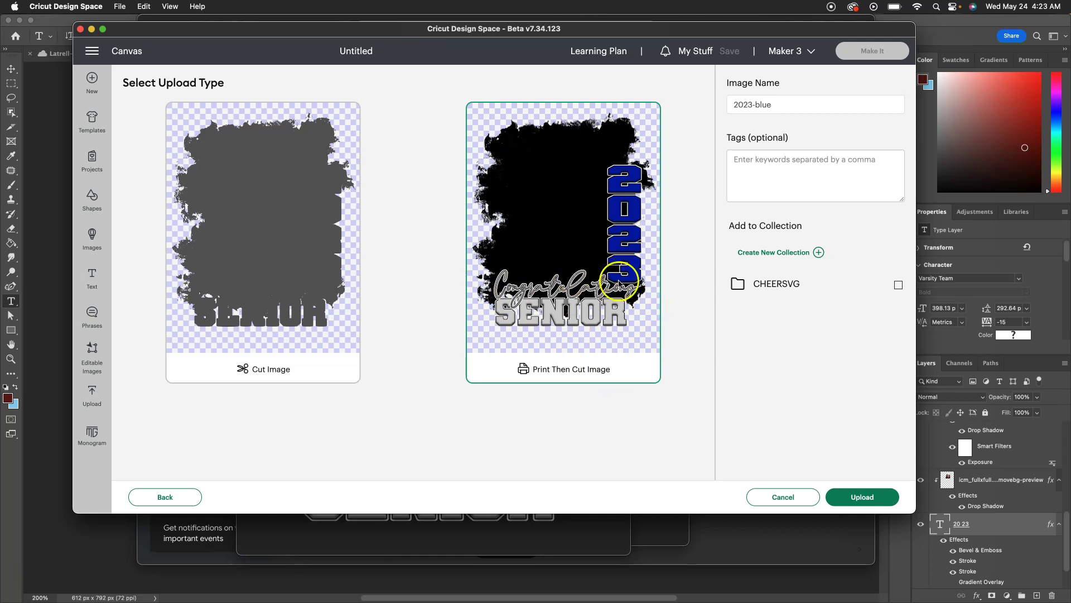
click(862, 496)
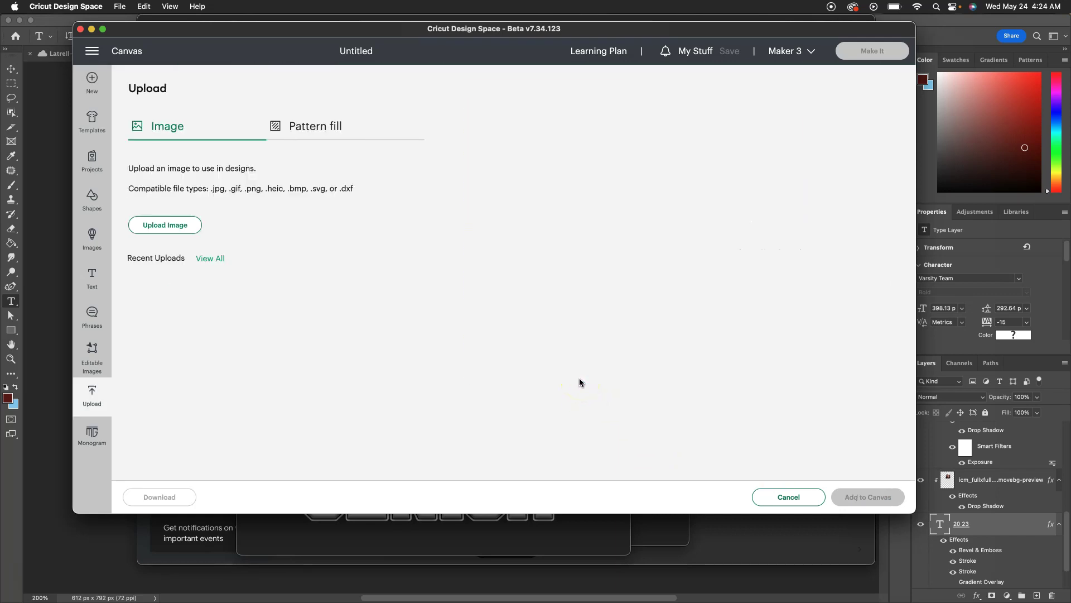
click(180, 379)
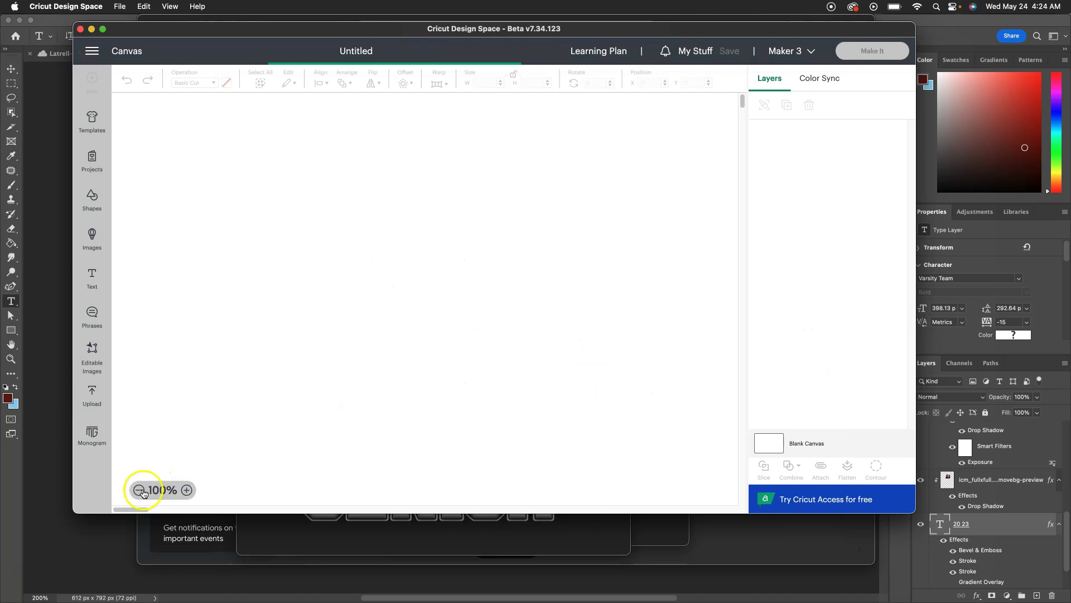
- Add the 2023-blue image to the 50% canvas and shrink it to 21.65 × 25.16 in
click(139, 490)
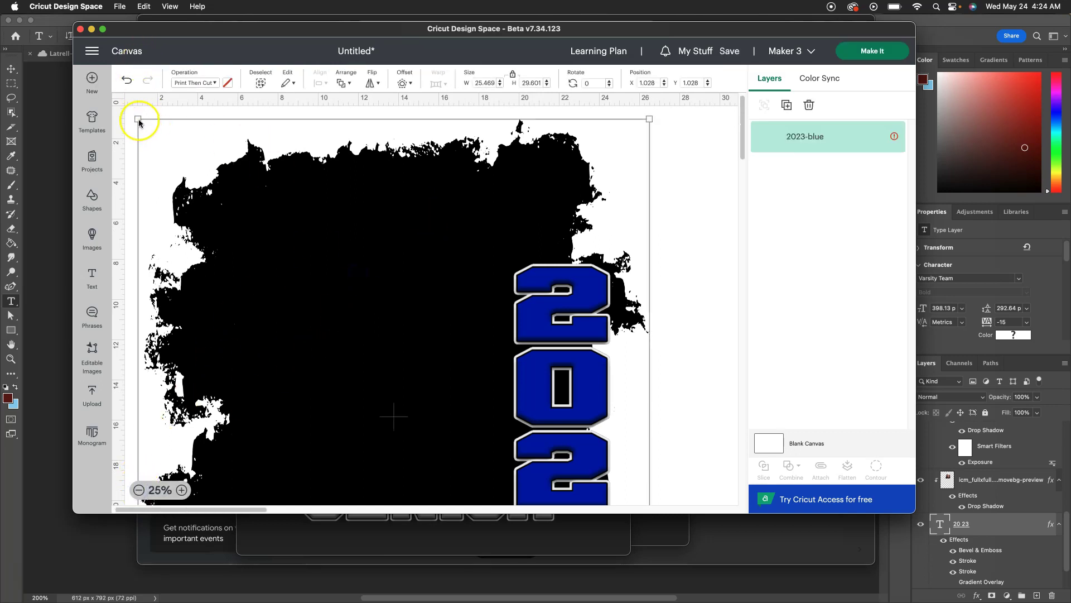
click(225, 187)
scroll(321, 335, down, 3)
drag(328, 287, 368, 255)
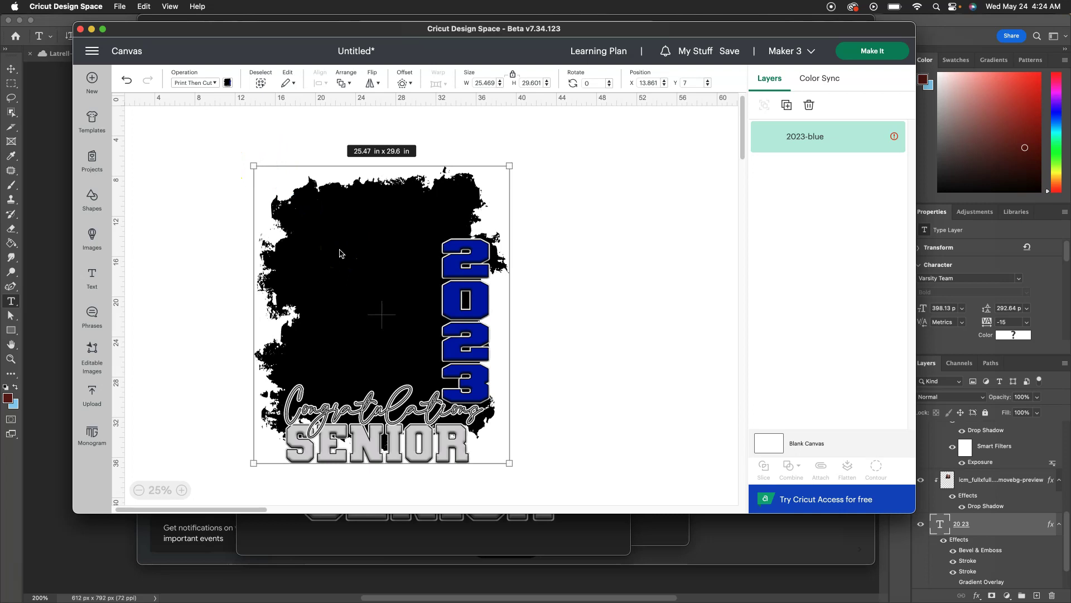
drag(308, 210, 452, 272)
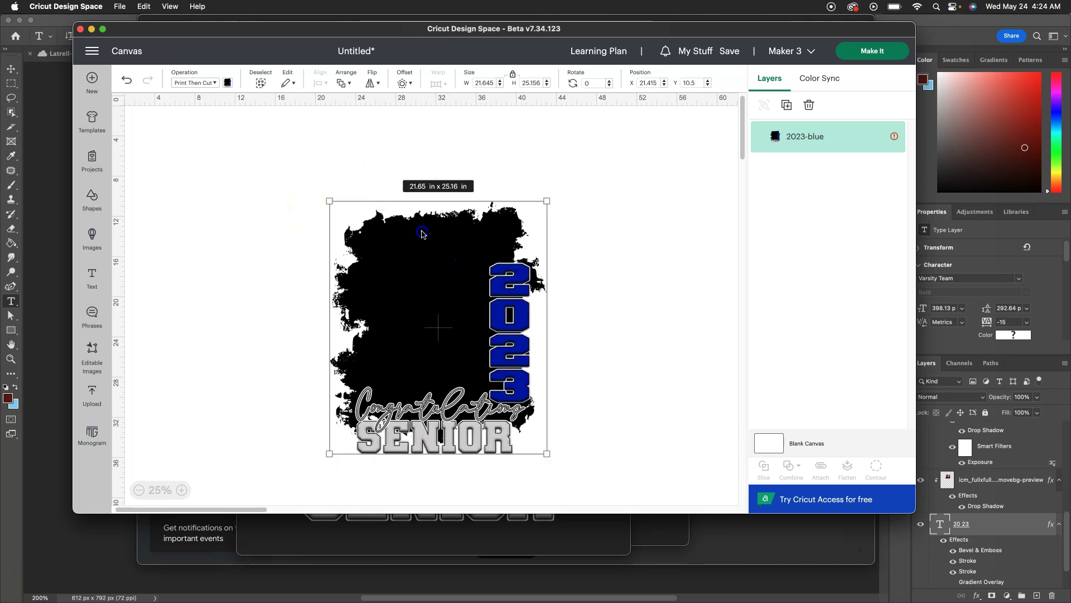
click(355, 204)
drag(349, 192, 303, 165)
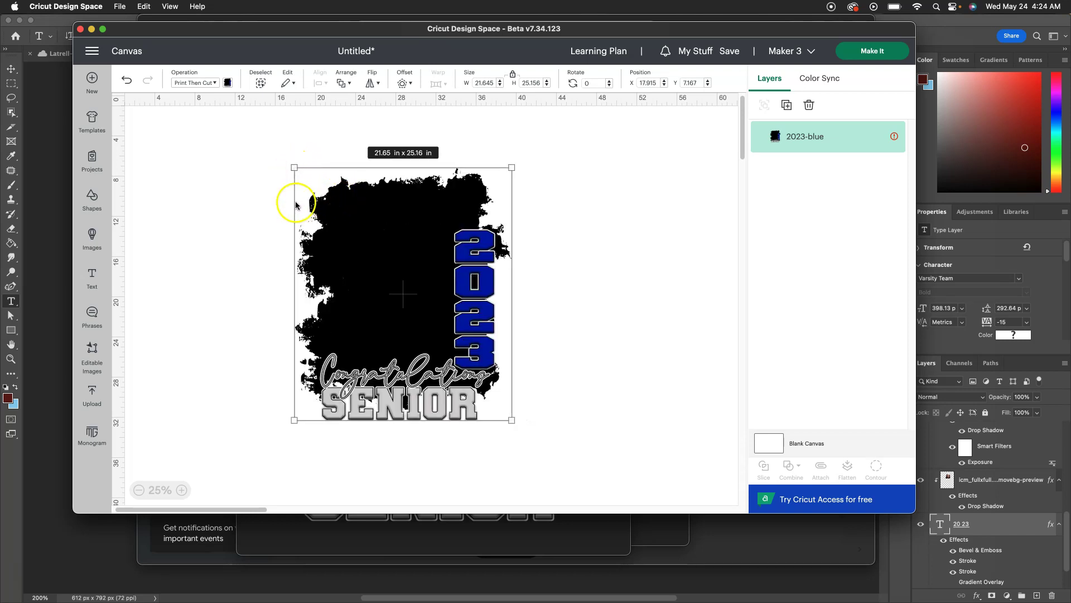
- Keep shrinking the image through 18.82 × 21.88 and 16.1 × 18.71 to 10.56 × 12.27 in
double_click(181, 490)
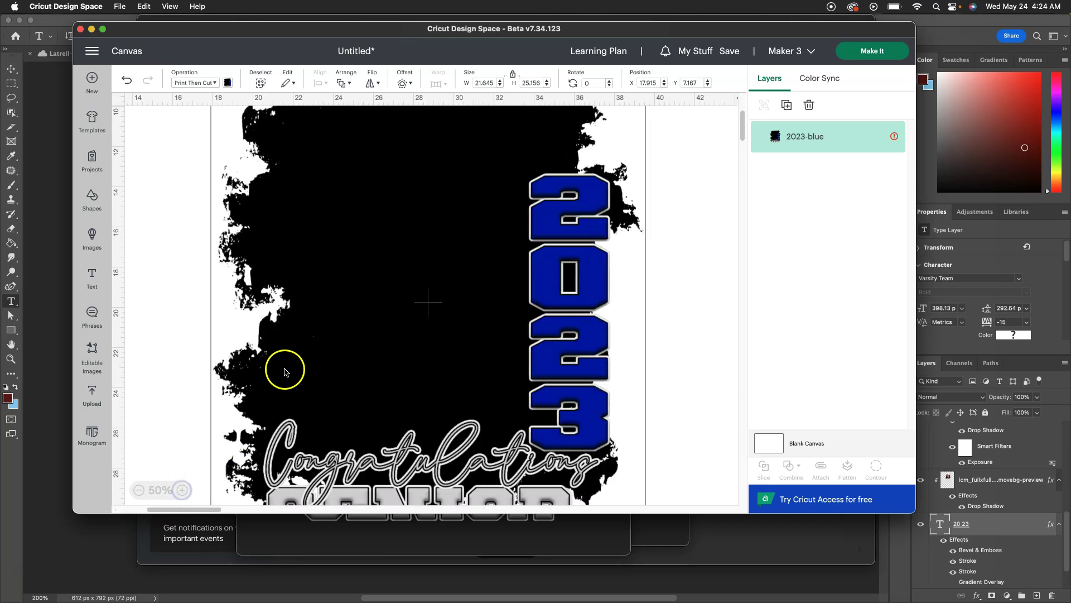
click(139, 490)
click(139, 491)
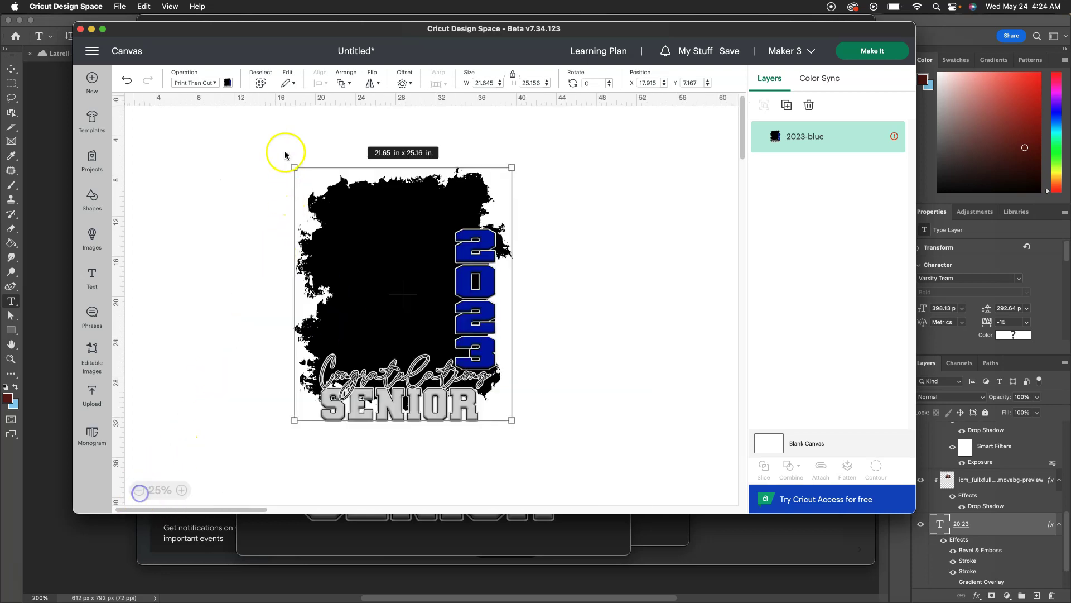
drag(295, 168, 322, 207)
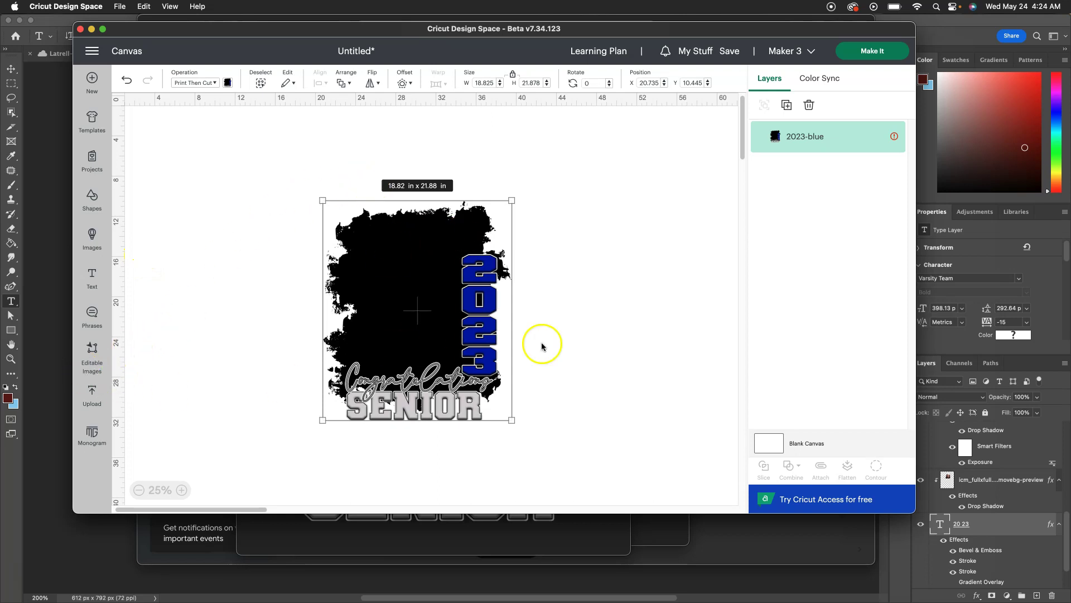
drag(322, 199, 350, 232)
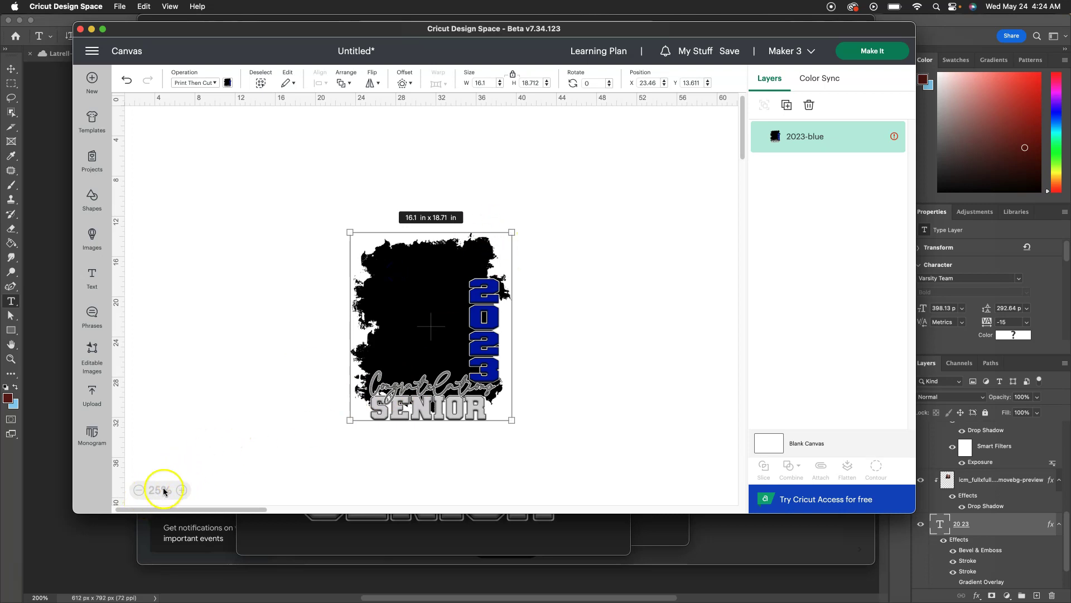
scroll(450, 302, up, 2)
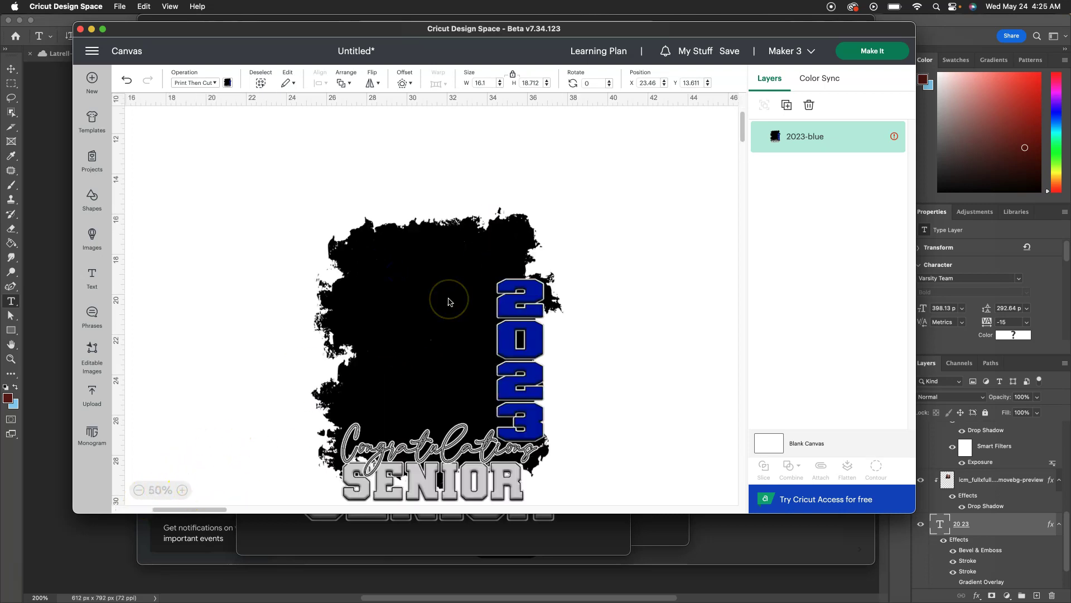
click(448, 328)
click(466, 271)
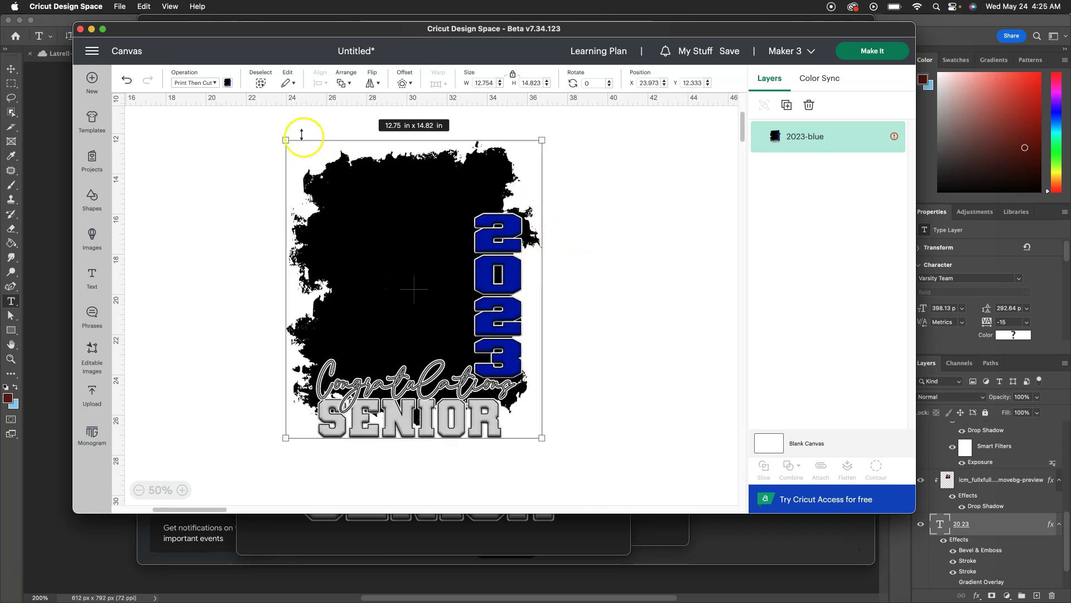
drag(286, 141, 349, 189)
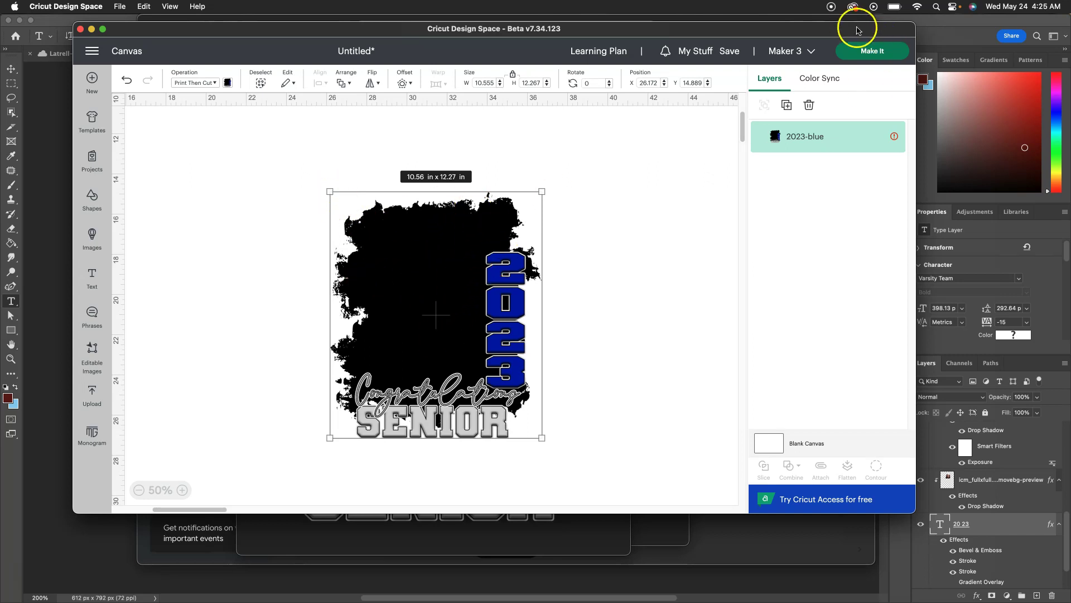
mouse_move(898, 137)
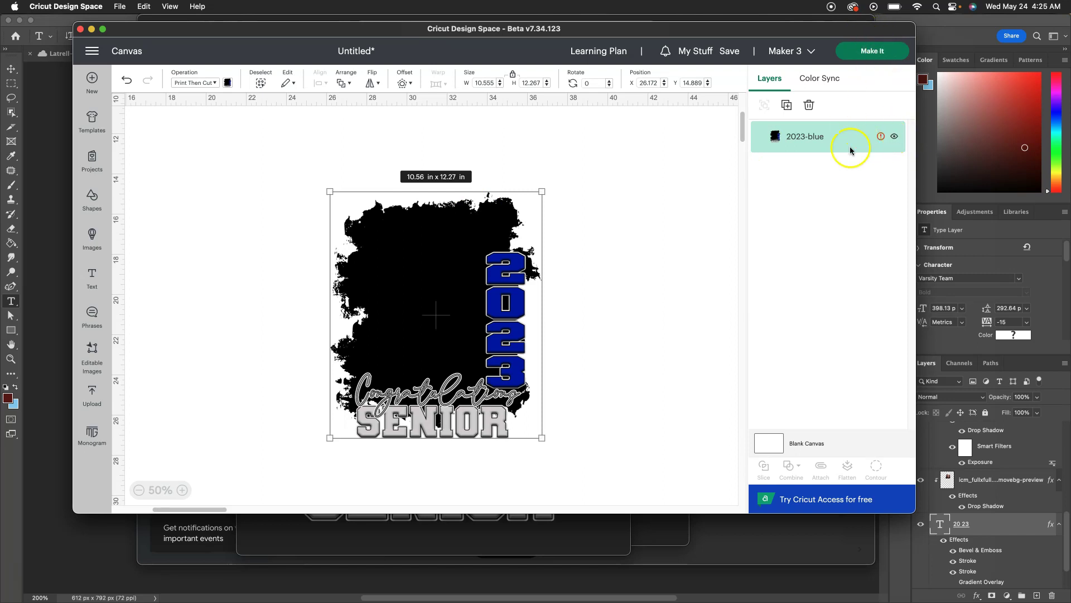
- Auto-resize the flagged image to 7.43 × 8.64 in, reposition it and zoom to 75%
click(881, 136)
click(833, 242)
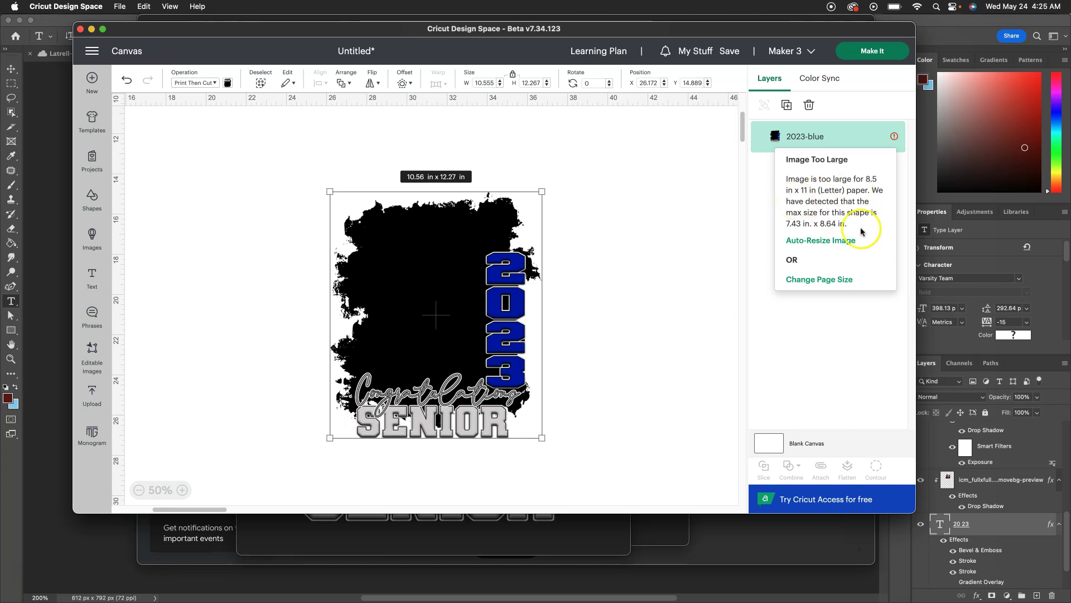
click(806, 240)
drag(251, 228, 353, 269)
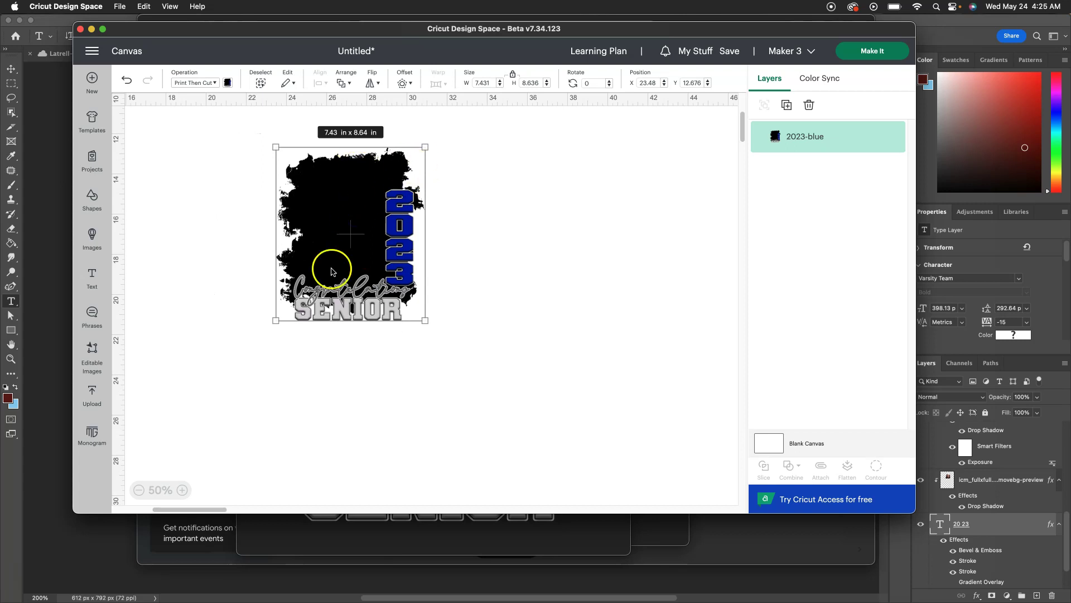
click(182, 490)
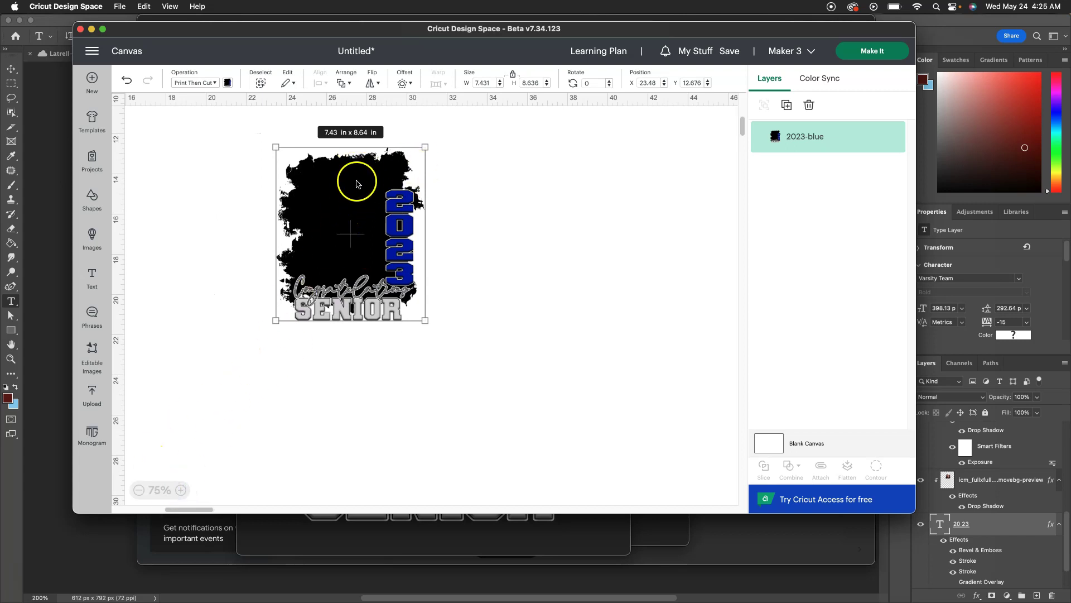
click(397, 235)
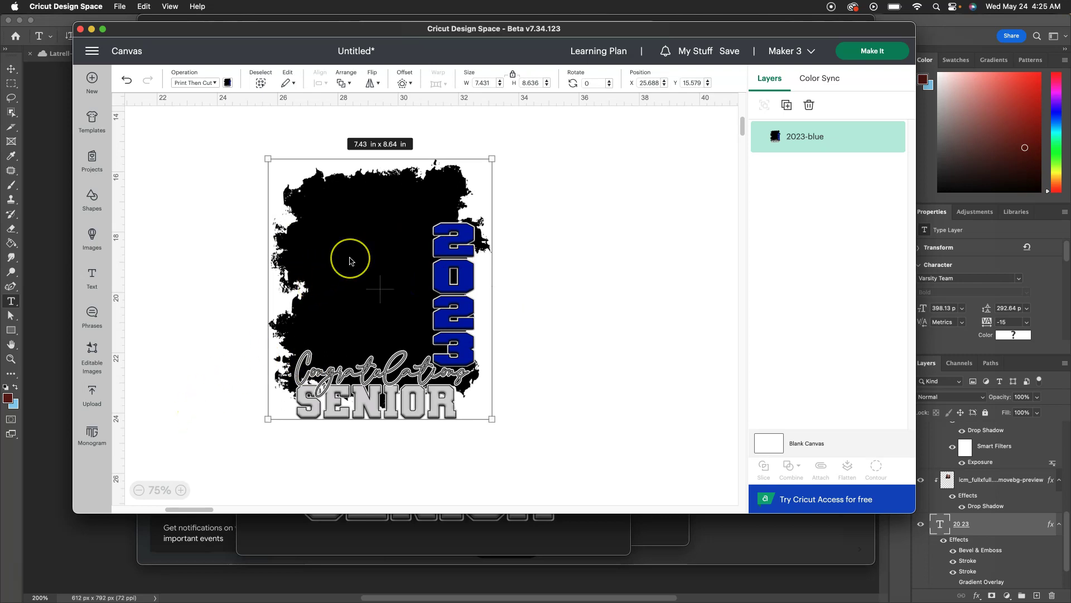